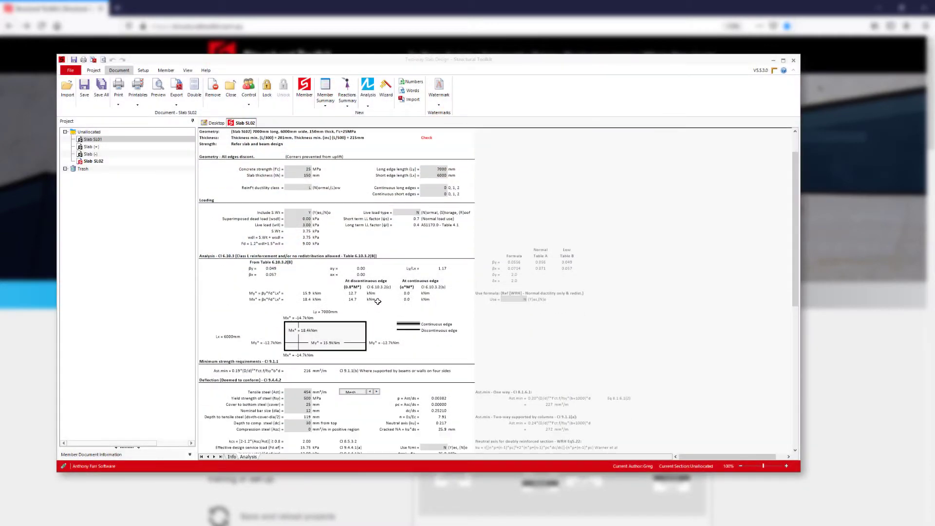
- Choose SL82 as the reinforcement mesh fabric
click(362, 375)
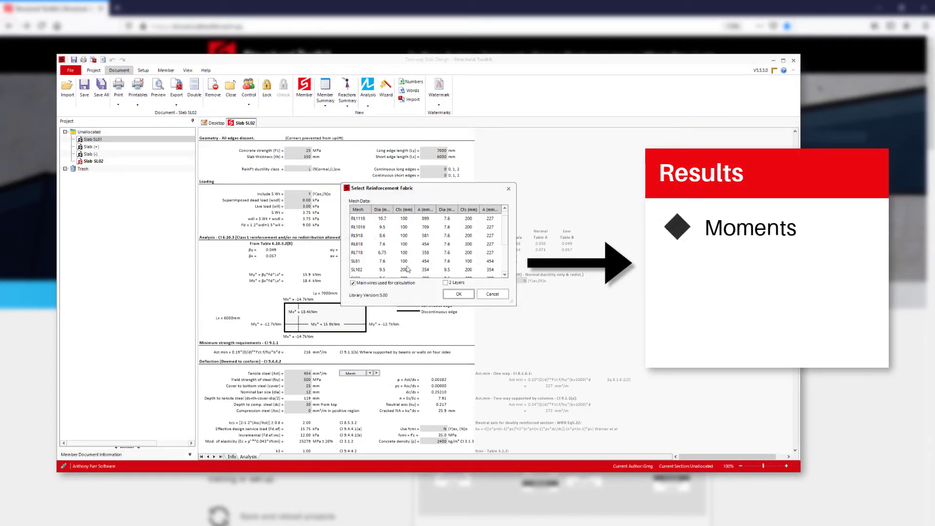
click(358, 265)
click(458, 294)
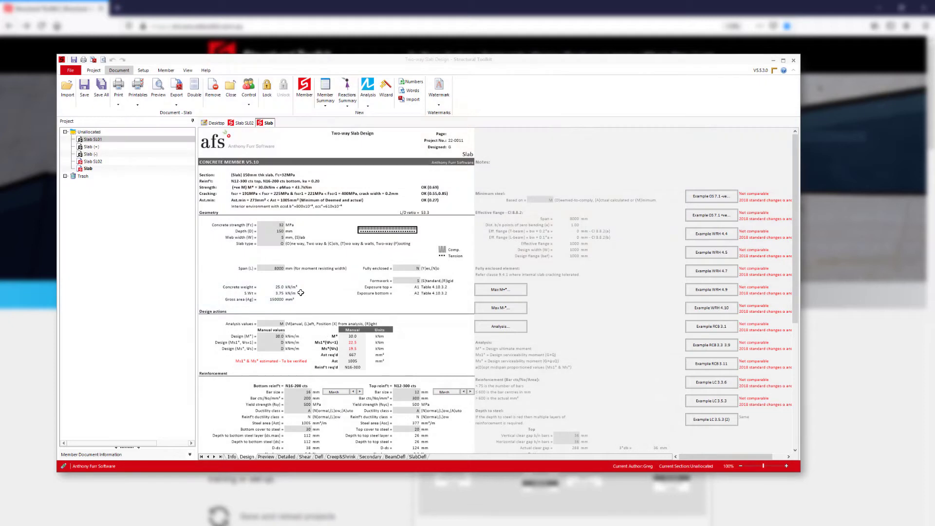
- Set the concrete strength to 25 MPa and the depth to 130 mm
click(275, 225)
text(25)
key(Return)
text(130)
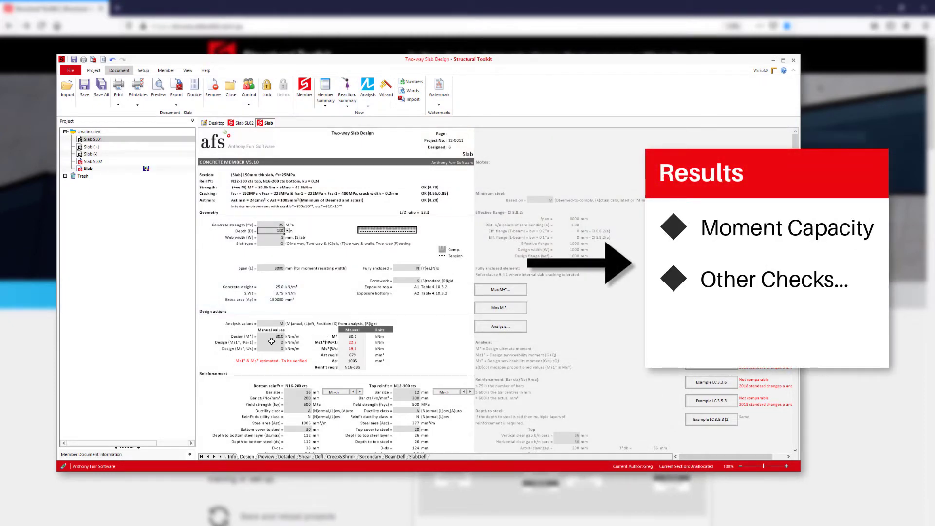
click(279, 336)
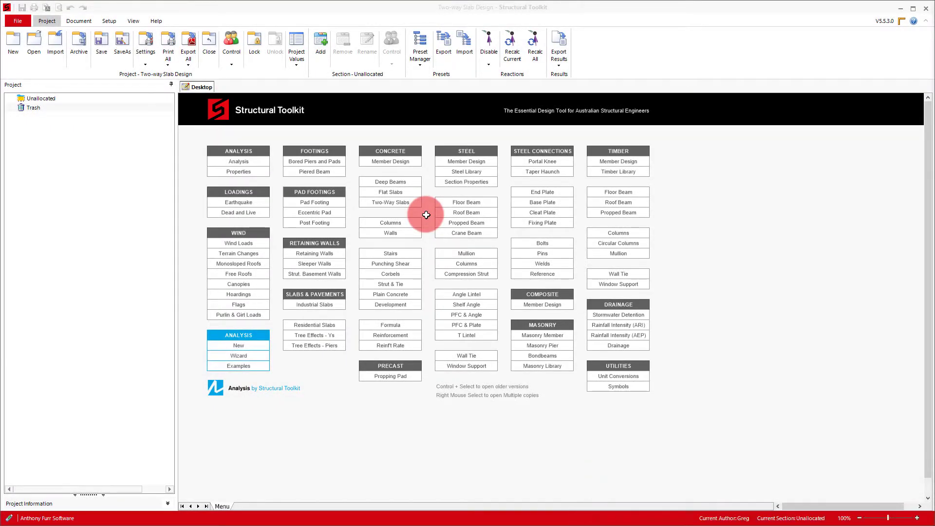
- Add a Concrete > Two-Way Slabs member, keeping the name Slab SL01
click(410, 206)
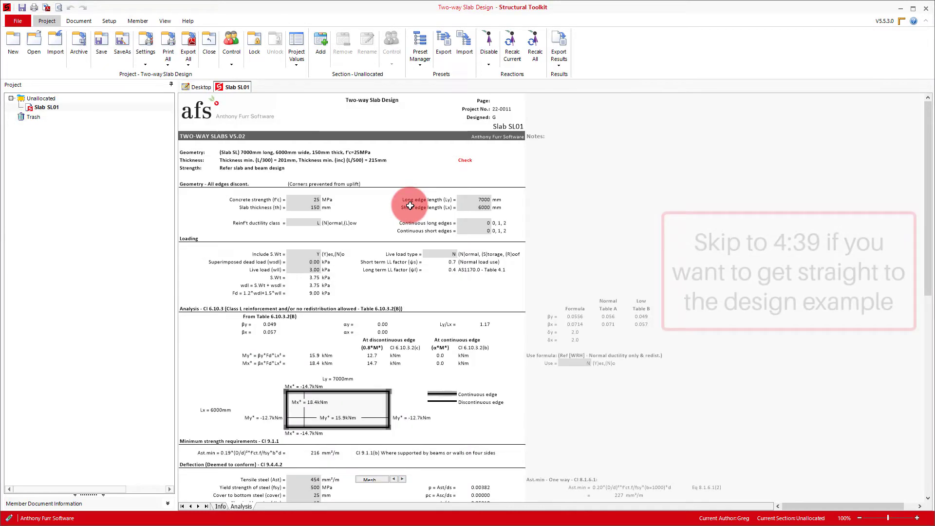
click(498, 288)
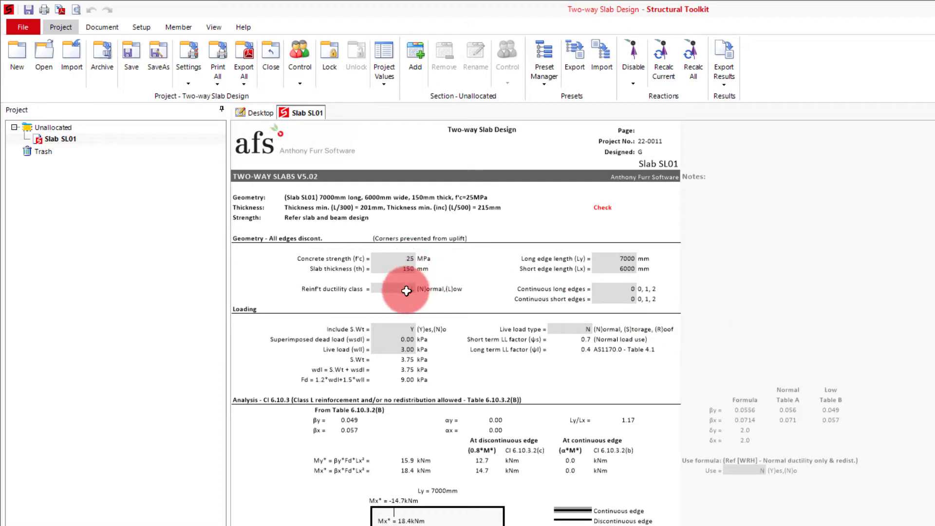
- Enter 130 mm thickness, 4000 mm long edge and 3500 mm short edge, giving Mx* 5.7 kNm
click(404, 268)
text(13)
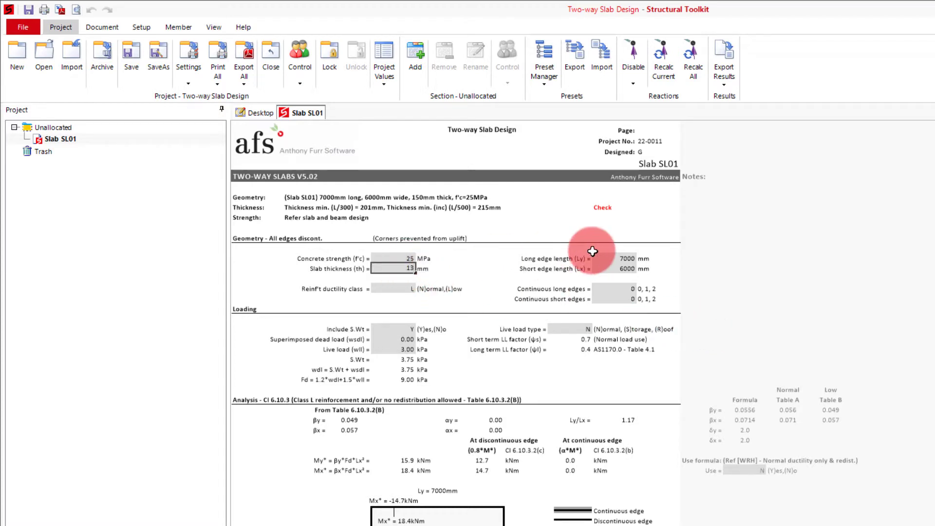
text(0)
key(Return)
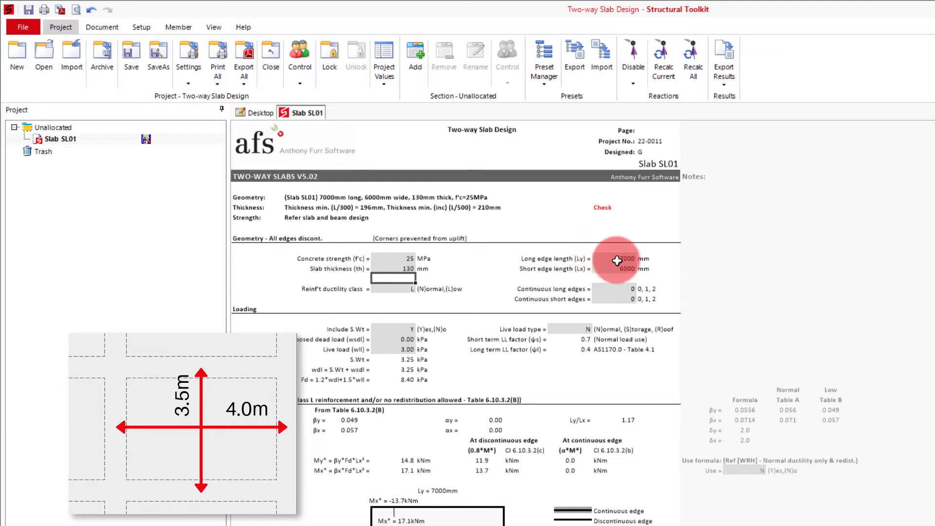
click(616, 258)
text(4000)
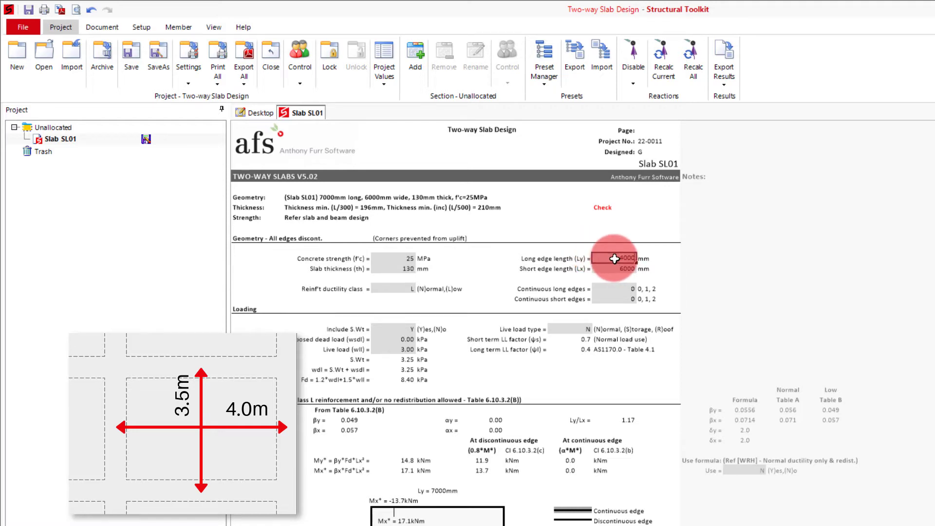
key(Tab)
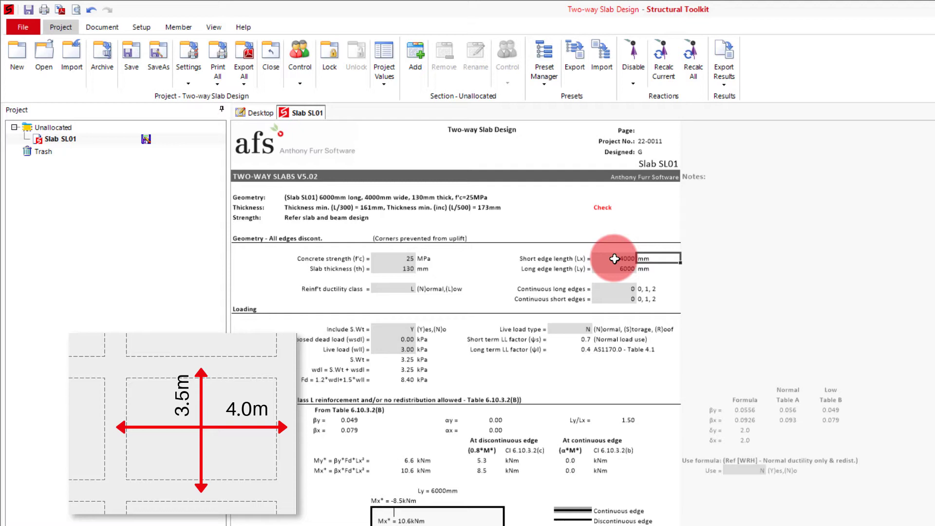
key(Return)
text(3500)
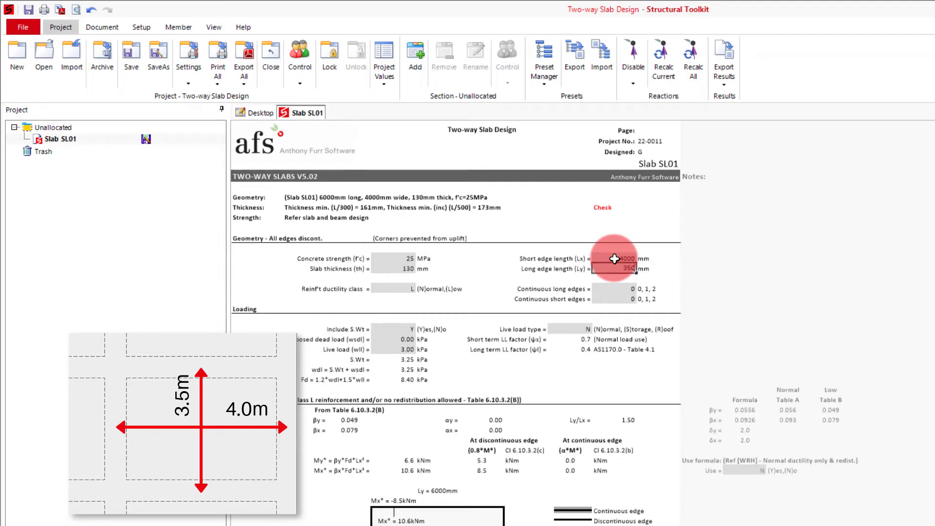
key(Return)
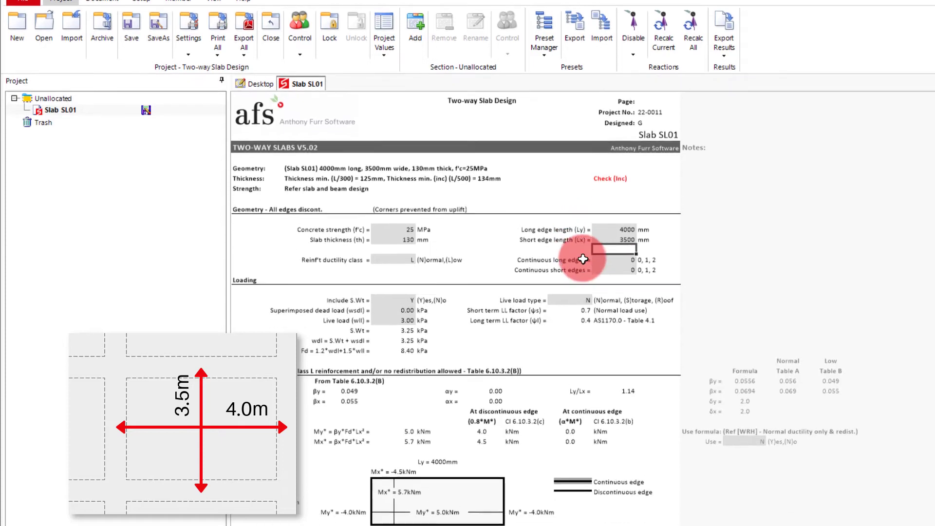
- Set 1 continuous short edge and 2 continuous long edges, reducing Mx* to 3.2 kNm
click(642, 212)
text(1)
key(Return)
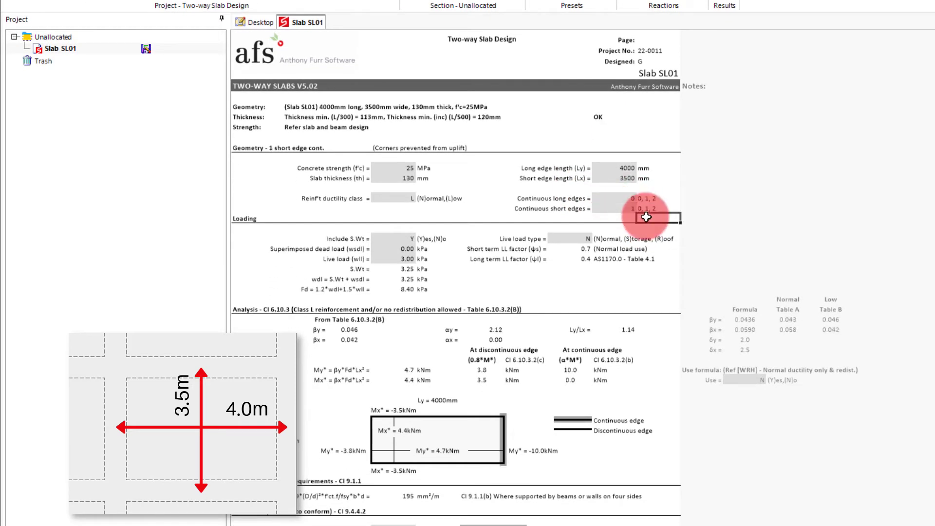
click(633, 198)
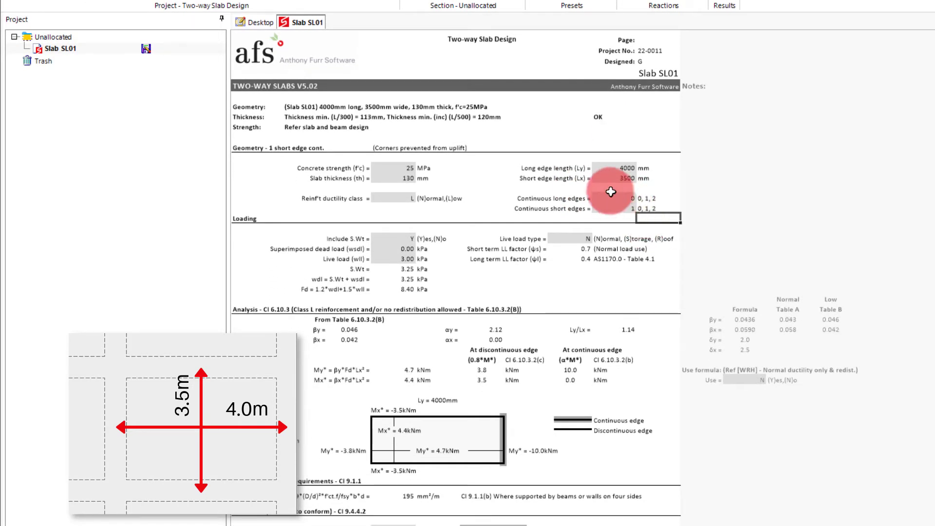
text(2)
click(654, 217)
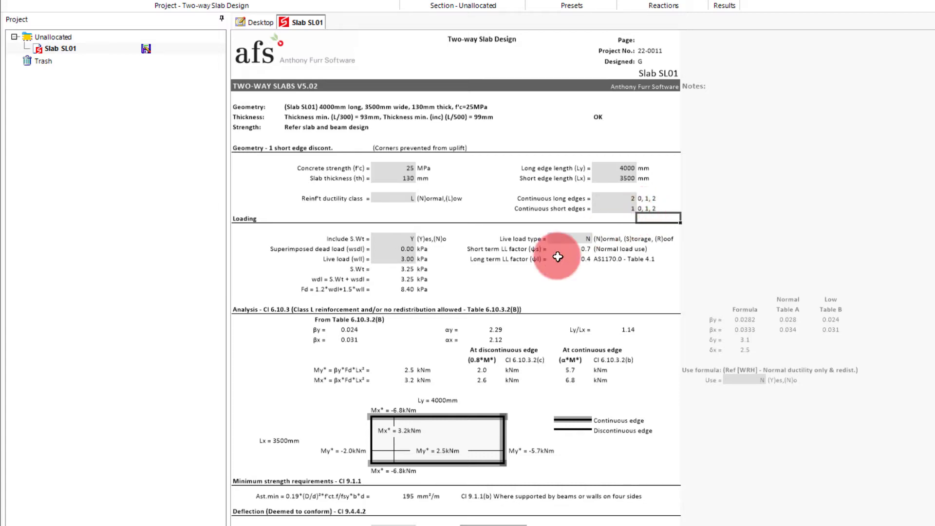
- Enter 0.5 kPa superimposed dead load and 1.5 kPa live load, for 6.75 kPa design load
click(396, 248)
text(0.5)
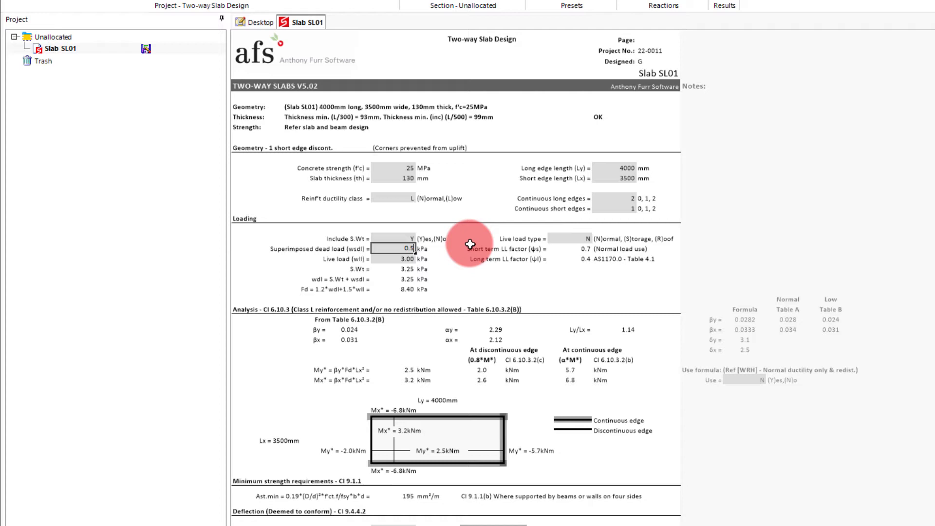
key(Tab)
key(Down)
key(Left)
text(1.5)
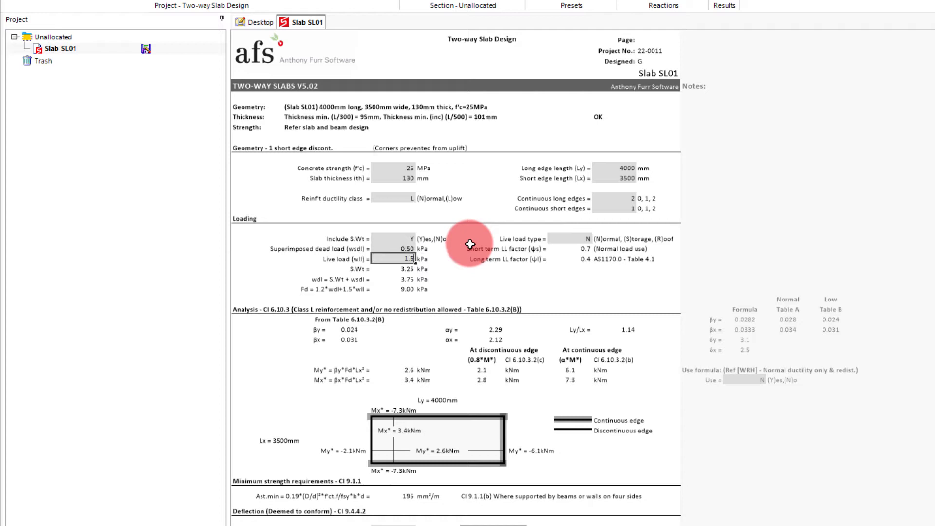
key(Return)
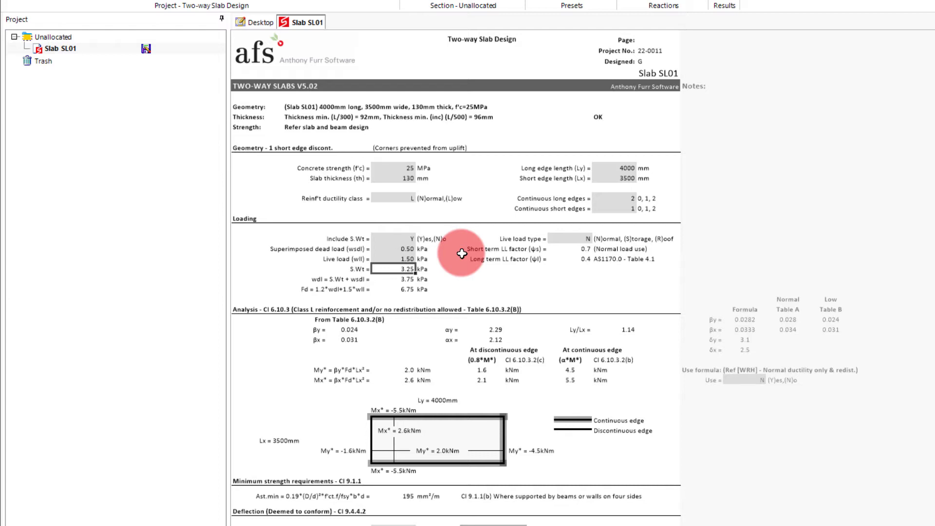
- Scroll down the slab sheet to show the 92 mm and 96 mm minimum thickness results
scroll(462, 253, down, 3)
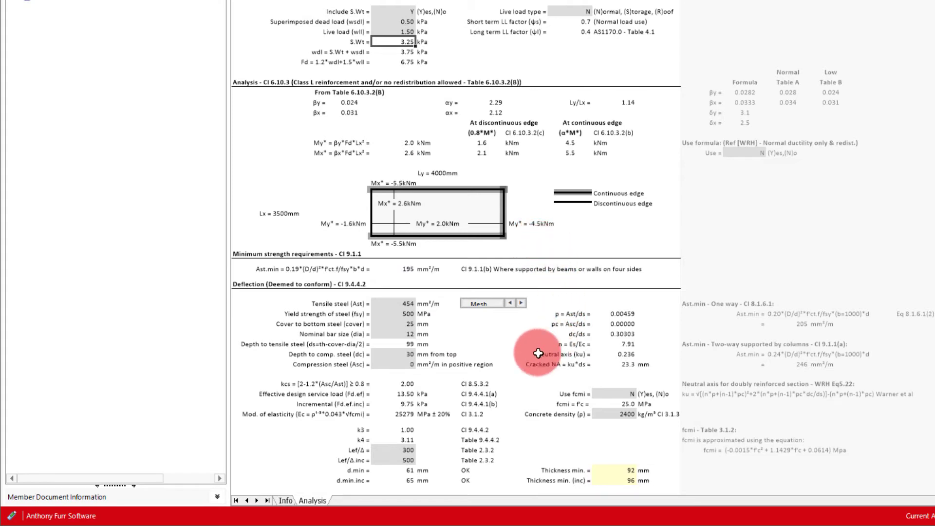
- Set the cover to bottom steel to 30 mm
click(394, 324)
text(30)
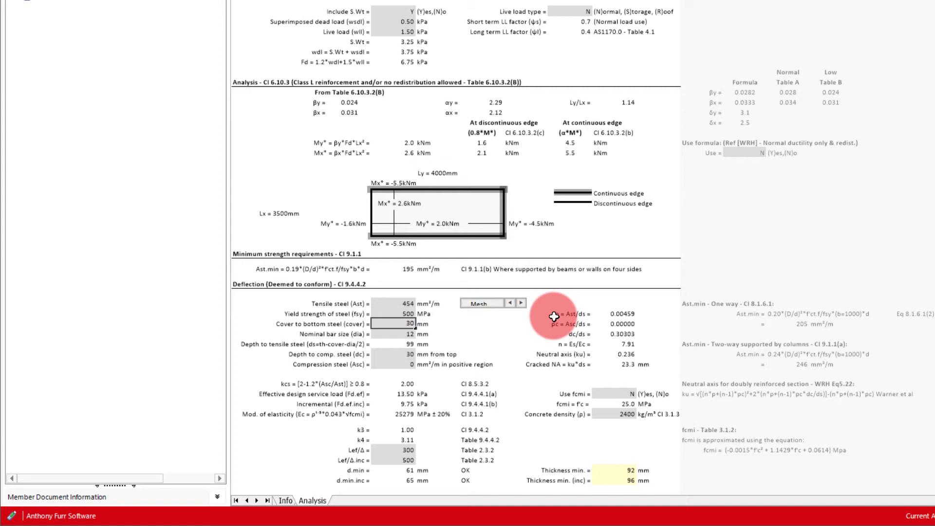
key(Return)
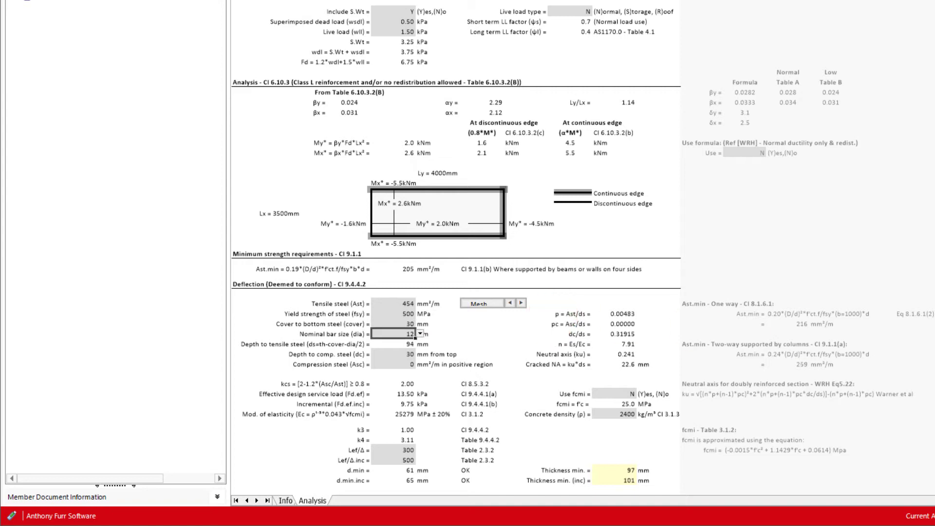
- Reinforce the slab with SL82 mesh, giving 227 mm²/m of steel
scroll(697, 326, down, 3)
scroll(670, 251, down, 1)
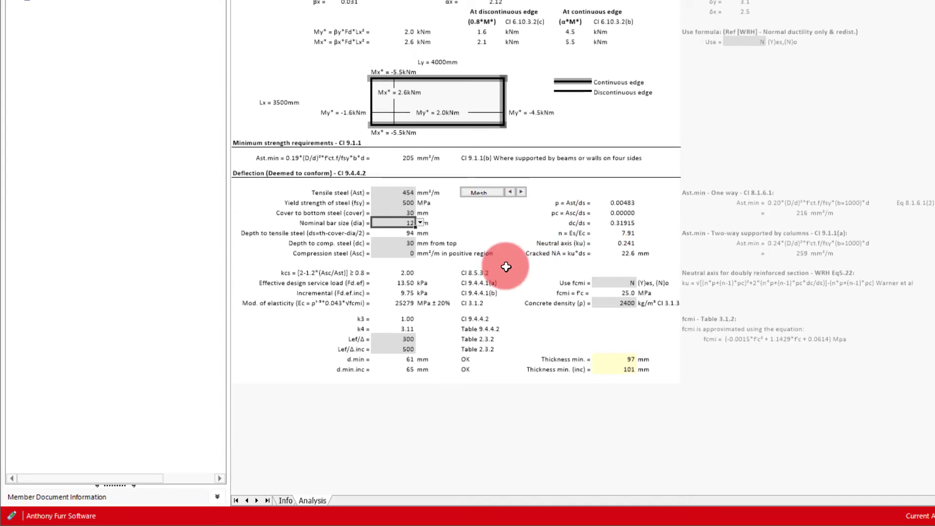
click(476, 196)
scroll(507, 194, down, 1)
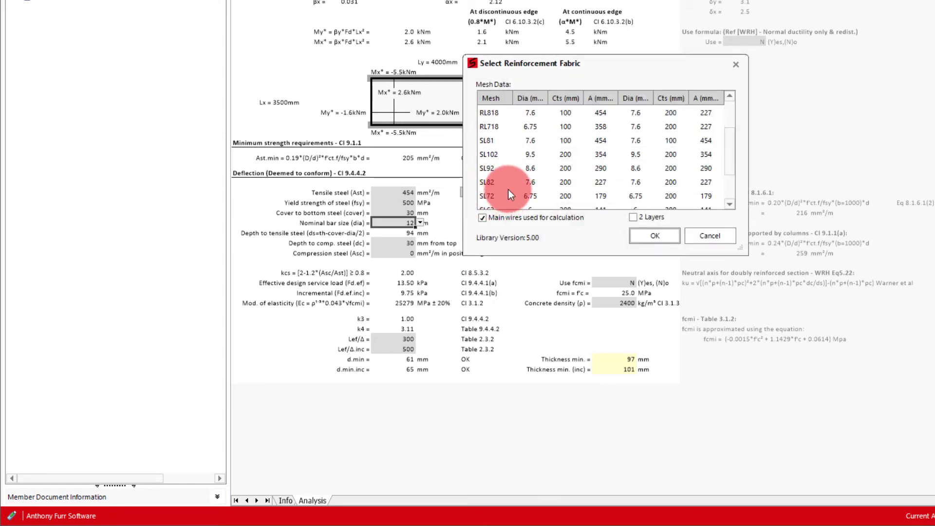
click(492, 182)
click(661, 241)
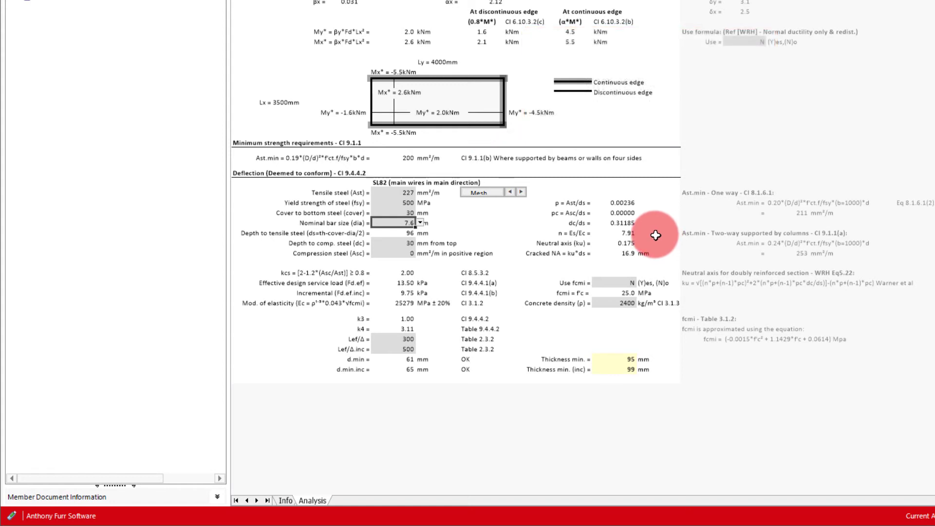
- Enter 227 mm²/m as the compression steel (Asc)
click(397, 251)
text(227)
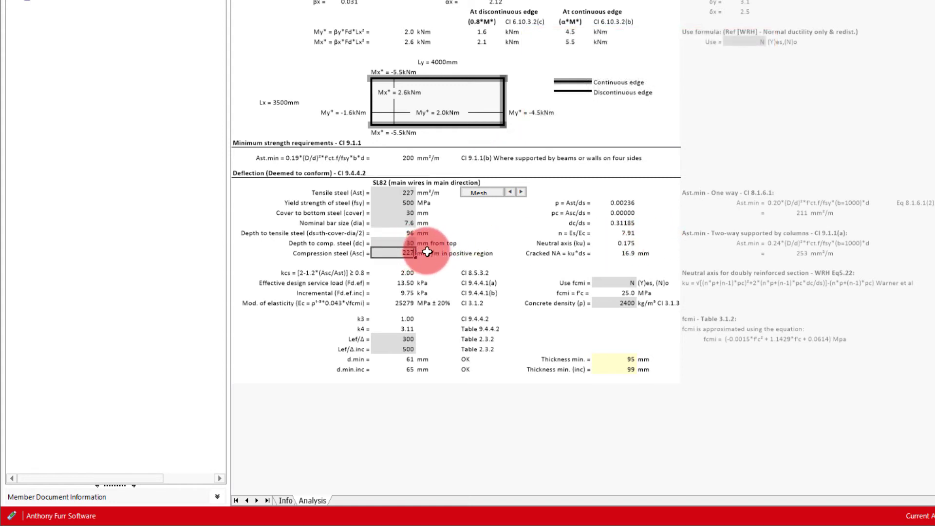
key(Return)
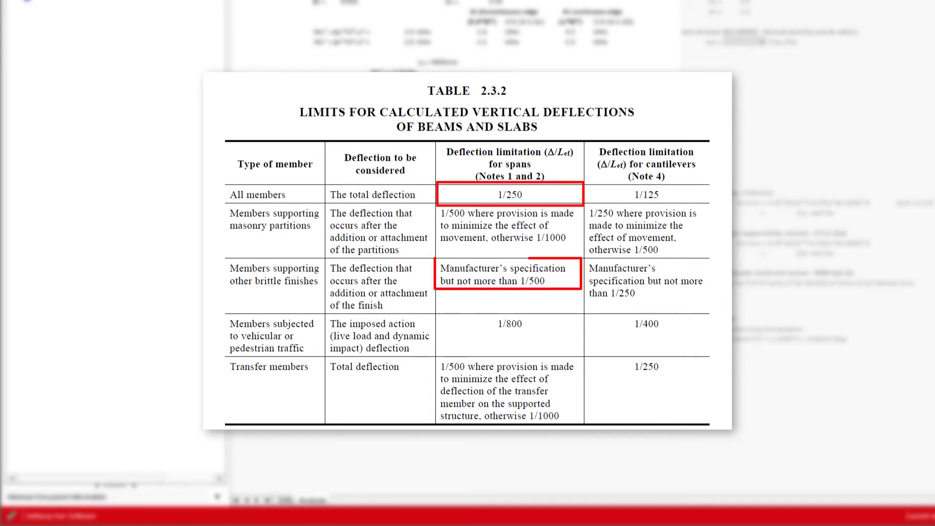
- Change the Lef/Δ limit from 300 to 250, giving a 91 mm minimum thickness
click(414, 256)
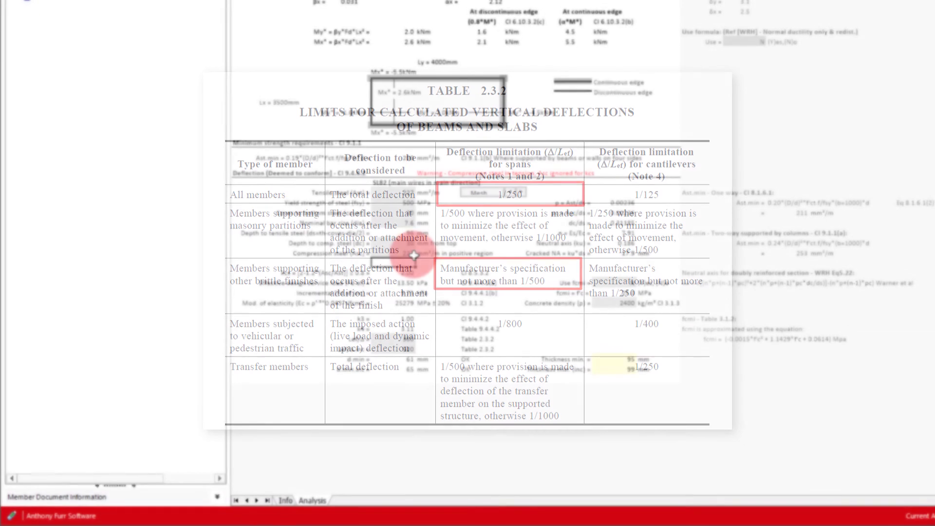
click(409, 339)
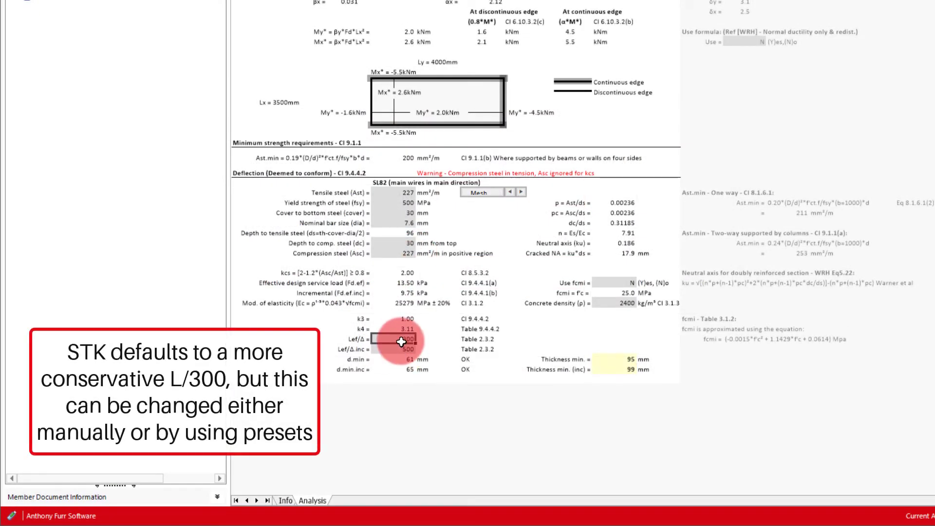
text(250)
key(Return)
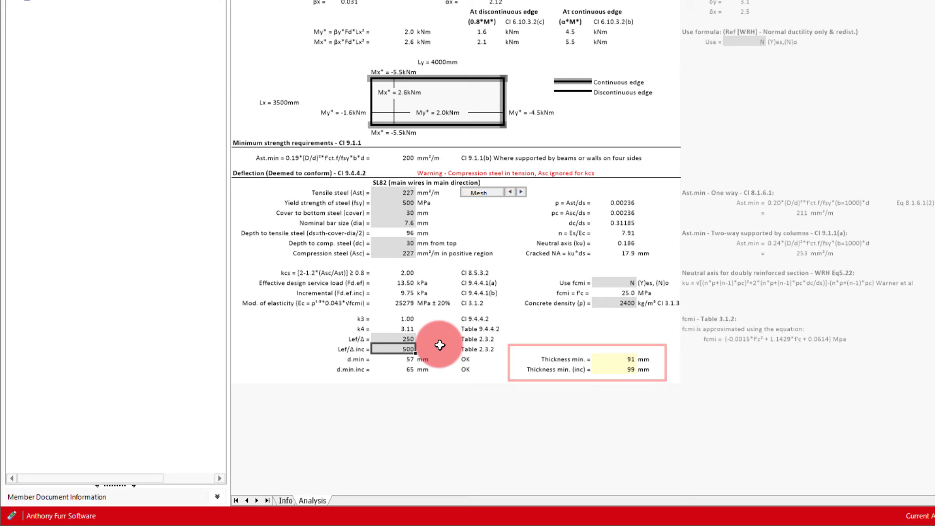
click(781, 355)
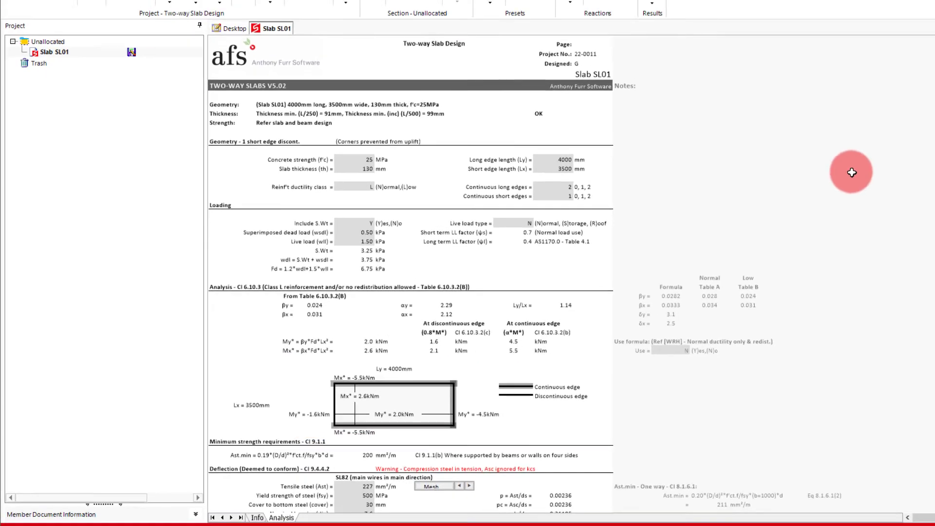
- Add a new Concrete Member Design from the Desktop and name it Slab (+)
click(196, 87)
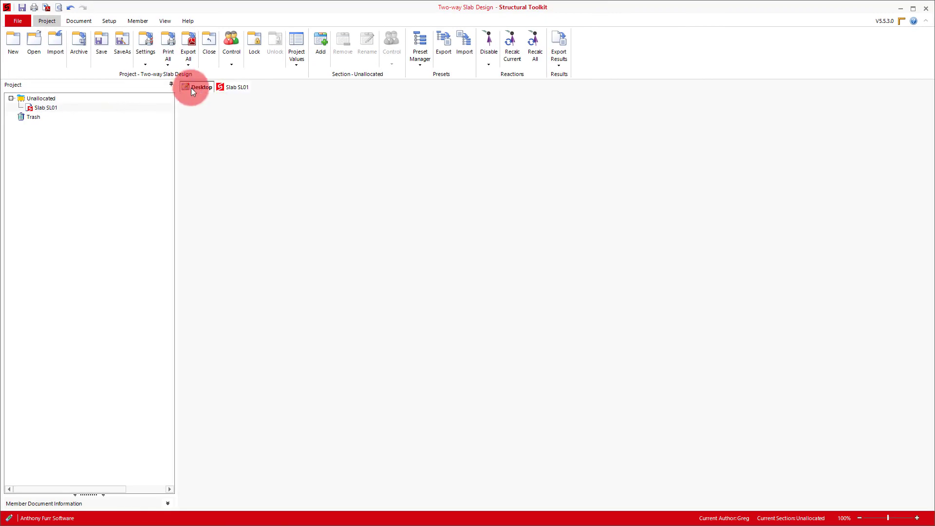
click(397, 161)
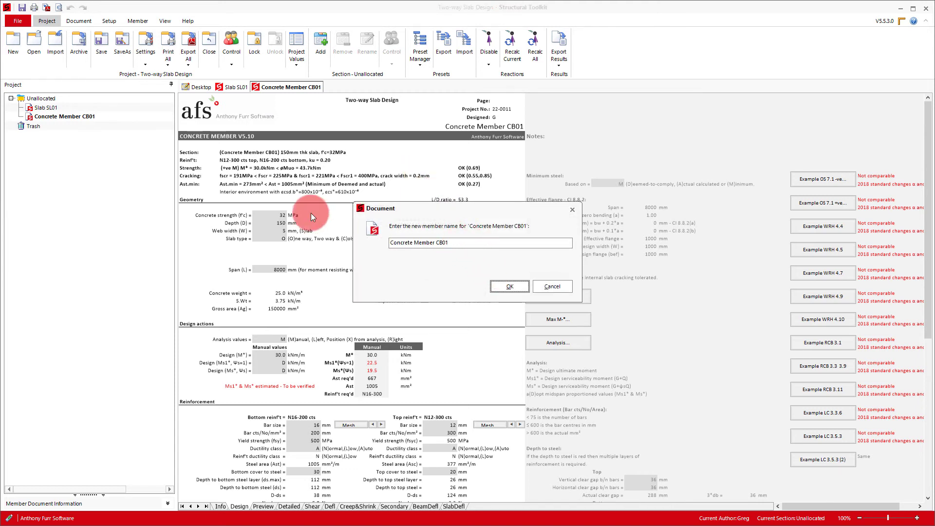
drag(457, 242, 274, 215)
key(BackSpace)
text(Slab ()
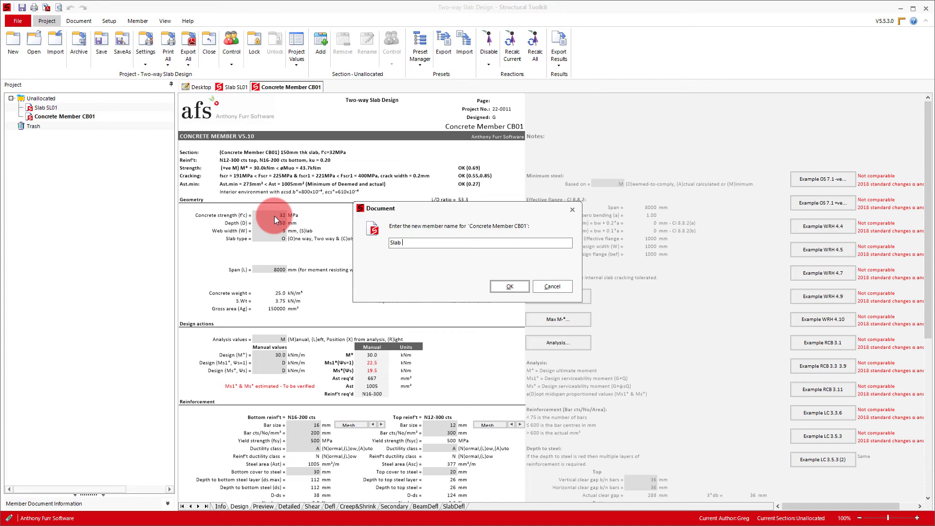
text(+))
key(Return)
- Set f'c to 25 MPa, depth to 130 mm and slab type T (two-way and walls)
click(364, 273)
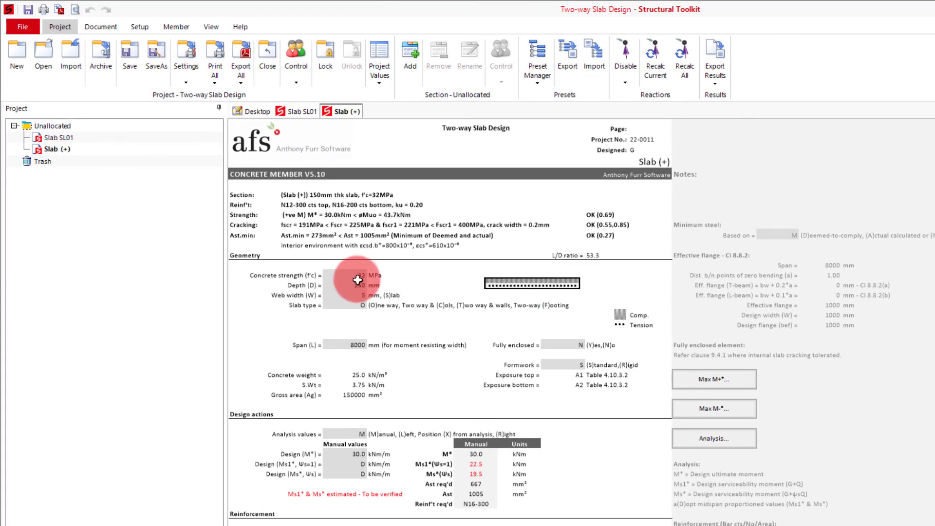
click(378, 274)
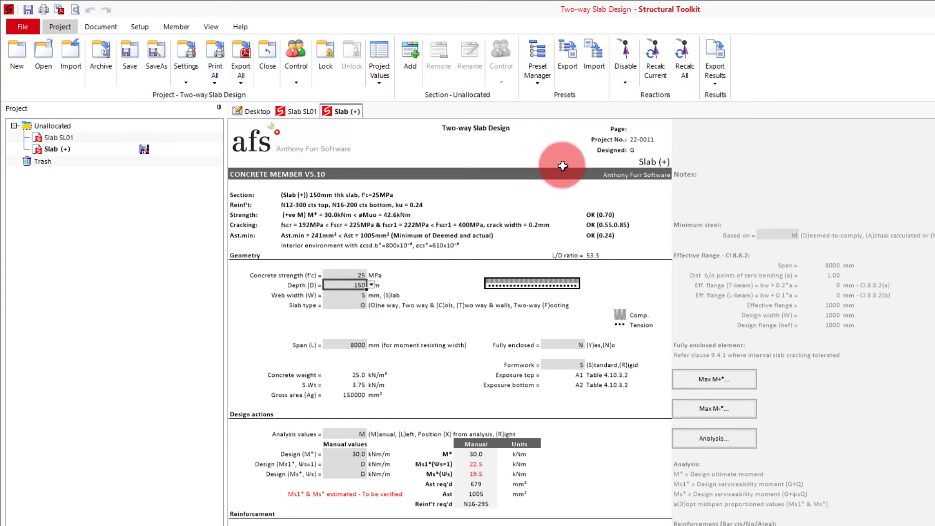
text(130)
key(Return)
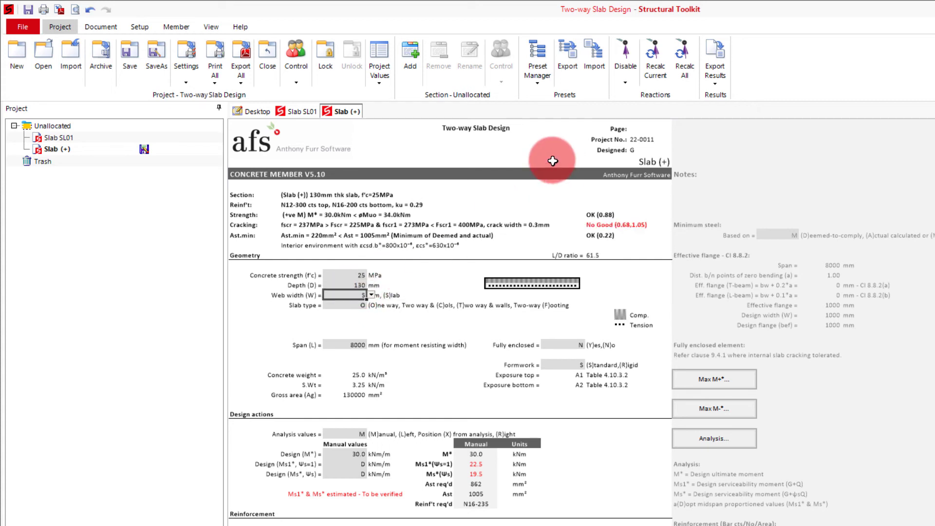
click(353, 305)
click(371, 306)
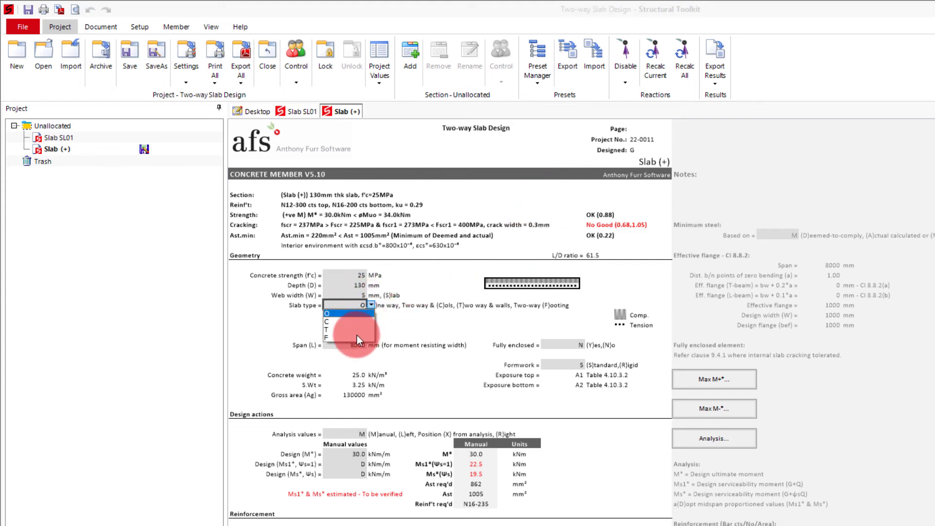
click(358, 331)
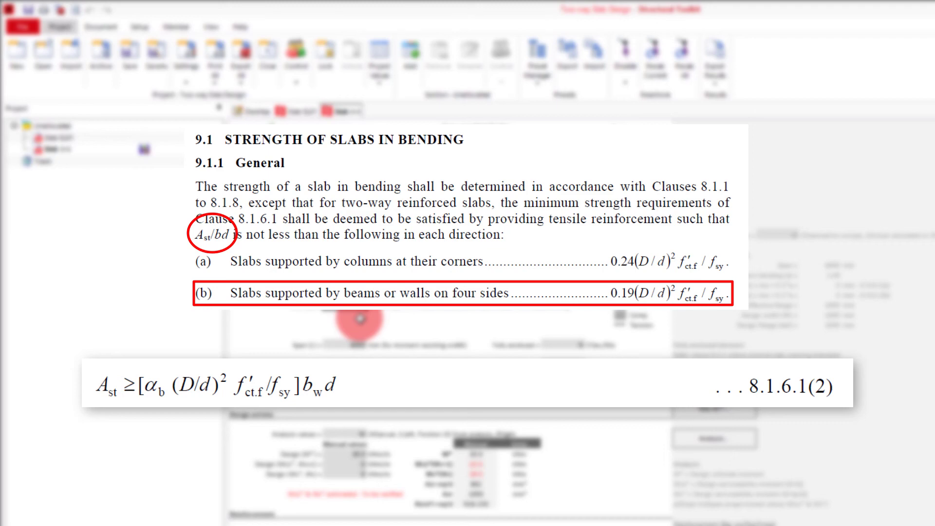
- Set the Slab (+) bottom reinforcement to SL82 mesh
scroll(453, 418, down, 5)
click(446, 413)
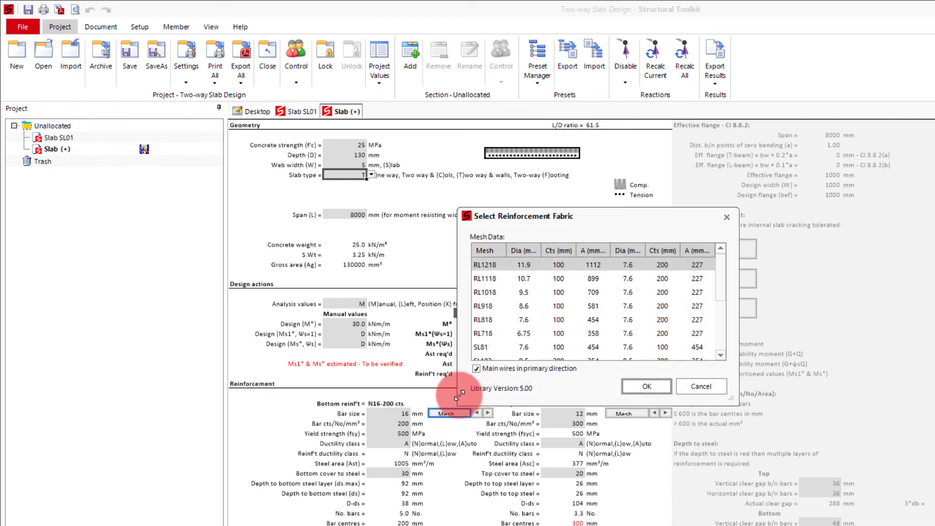
scroll(499, 323, down, 1)
click(484, 347)
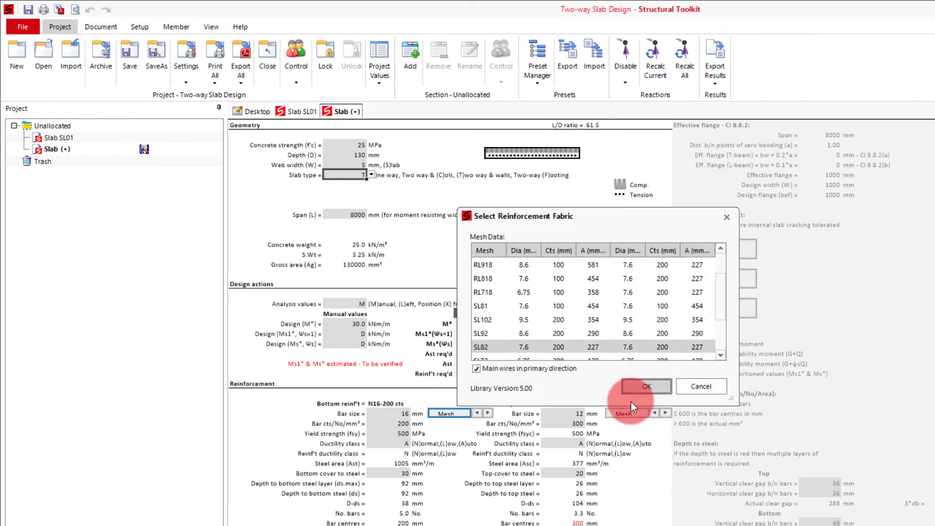
click(633, 389)
- Use SL82 mesh for the top reinforcement with a 30 mm top cover
click(624, 413)
scroll(573, 288, down, 2)
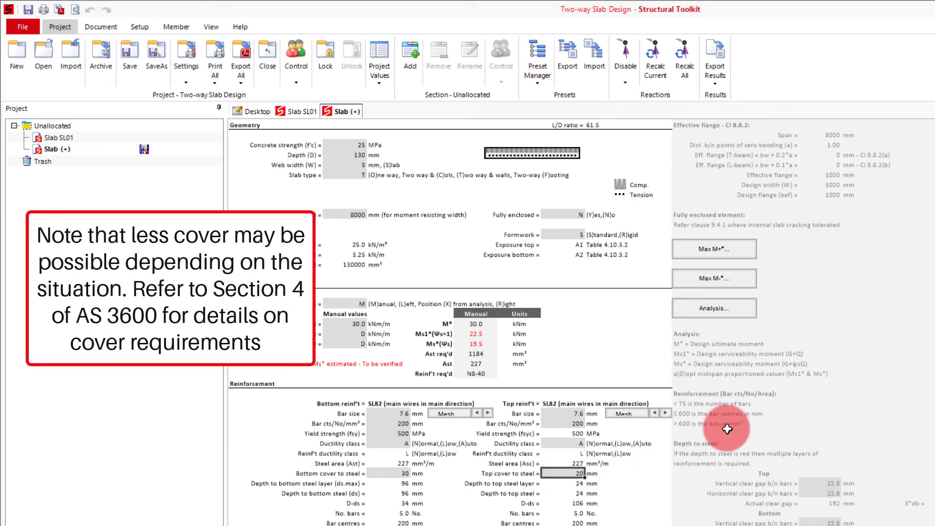
text(30)
key(Return)
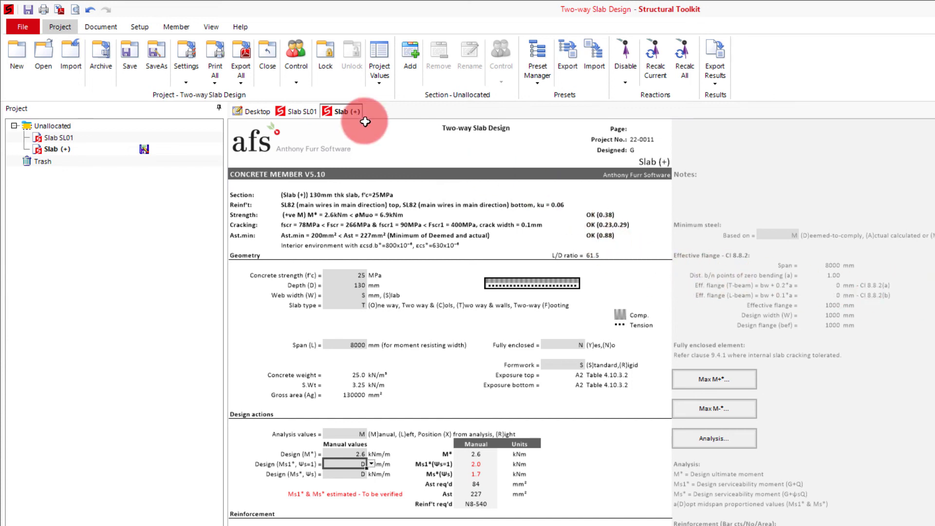
- Copy the Slab (+) member and name the copy 'Slab (-)'
right_click(346, 112)
click(374, 163)
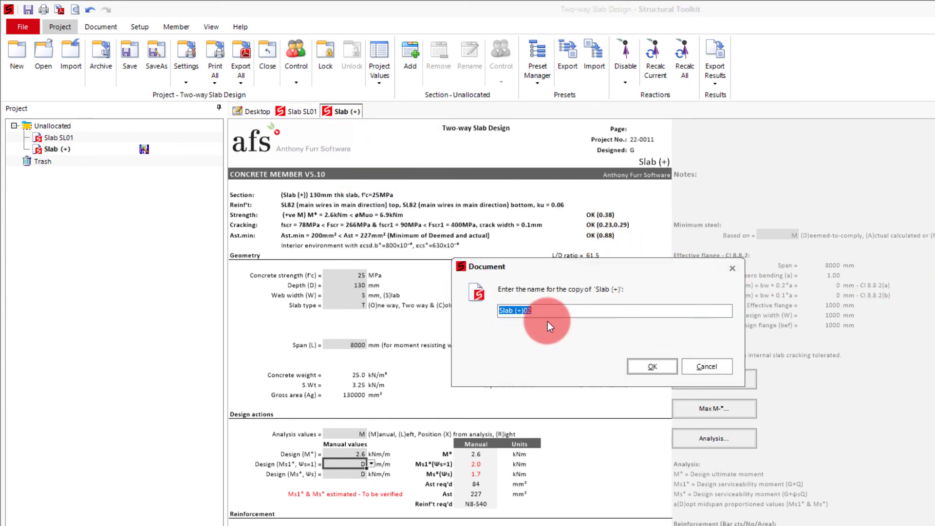
drag(517, 313, 601, 312)
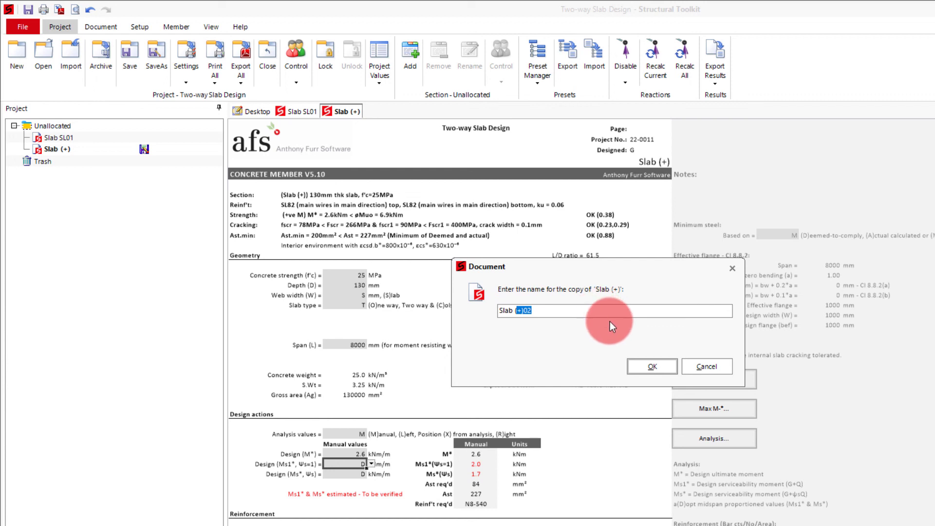
text((-))
key(Return)
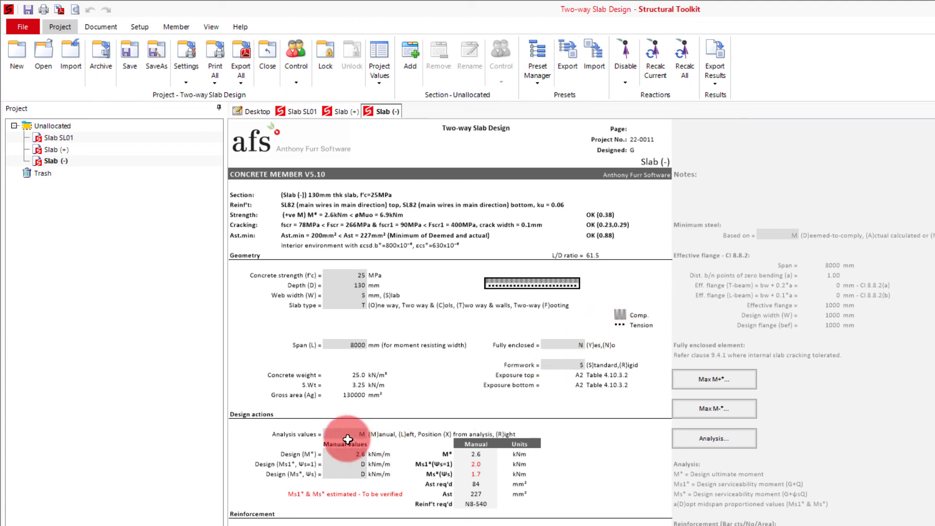
- Enter -5.5 kNm/m as the Slab (-) Design M* value
click(347, 454)
text(-5.5)
key(Return)
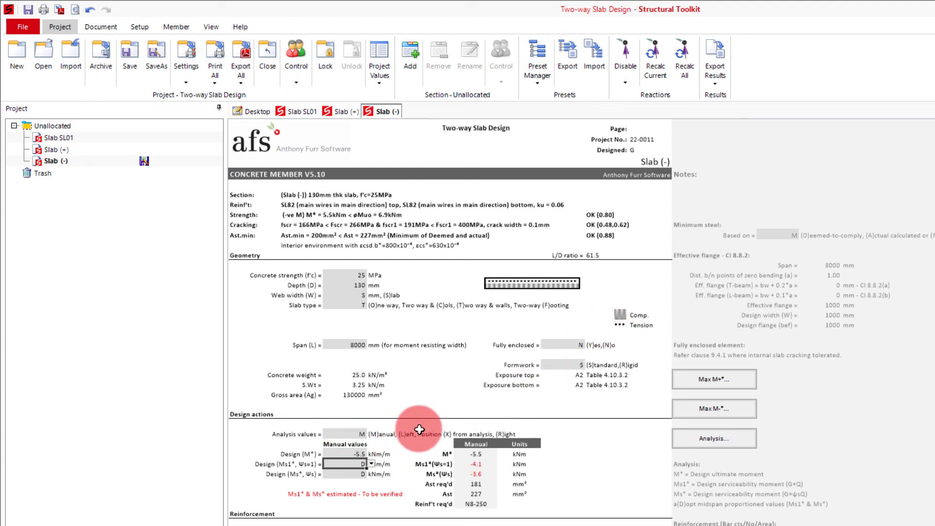